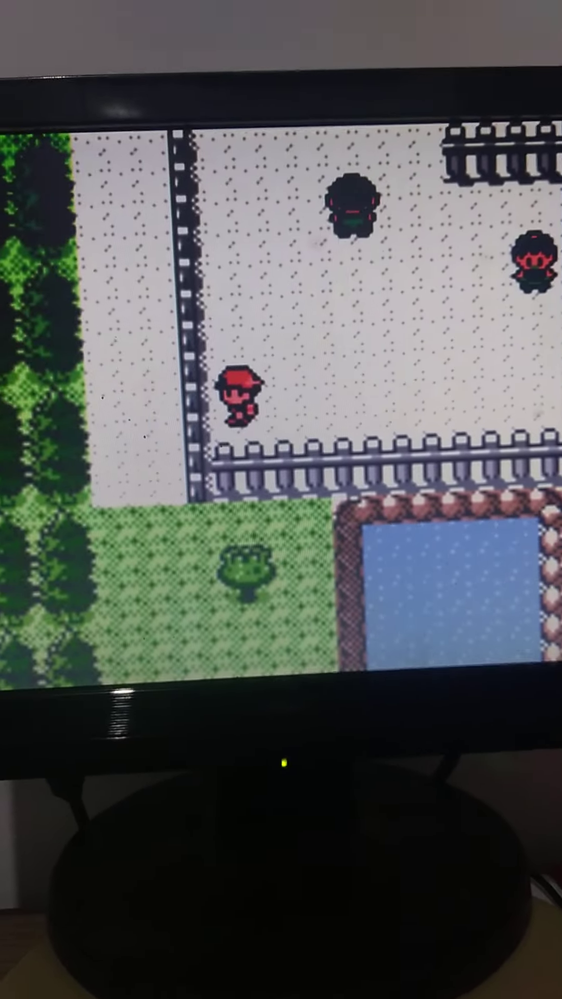
pyautogui.press('Up')
pyautogui.press('Up')
pyautogui.press('Up')
pyautogui.press('Up')
pyautogui.press('Up')
pyautogui.press('Up')
pyautogui.press('Up')
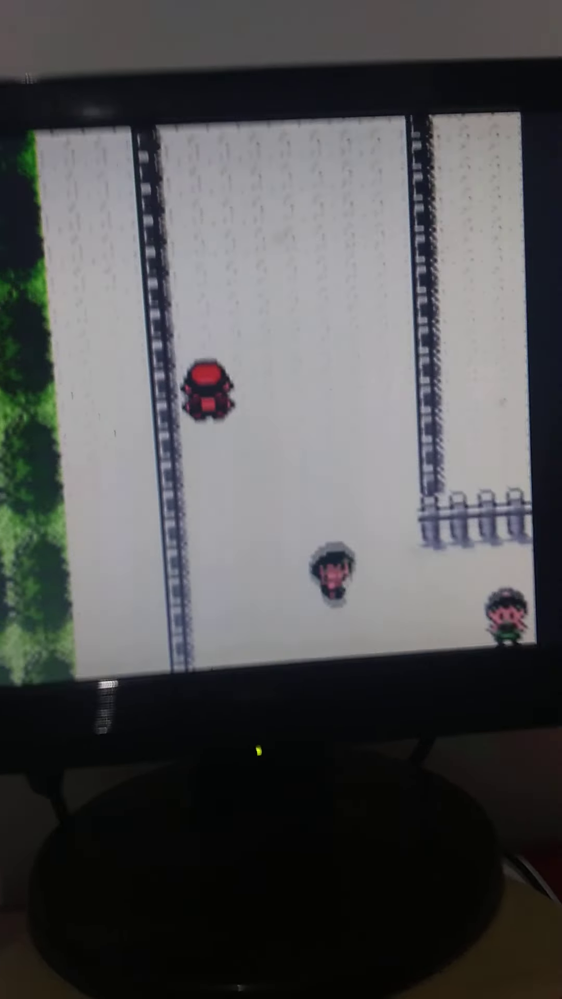
pyautogui.press('Up')
pyautogui.press('Up')
pyautogui.press('Right')
pyautogui.press('Up')
pyautogui.press('Down')
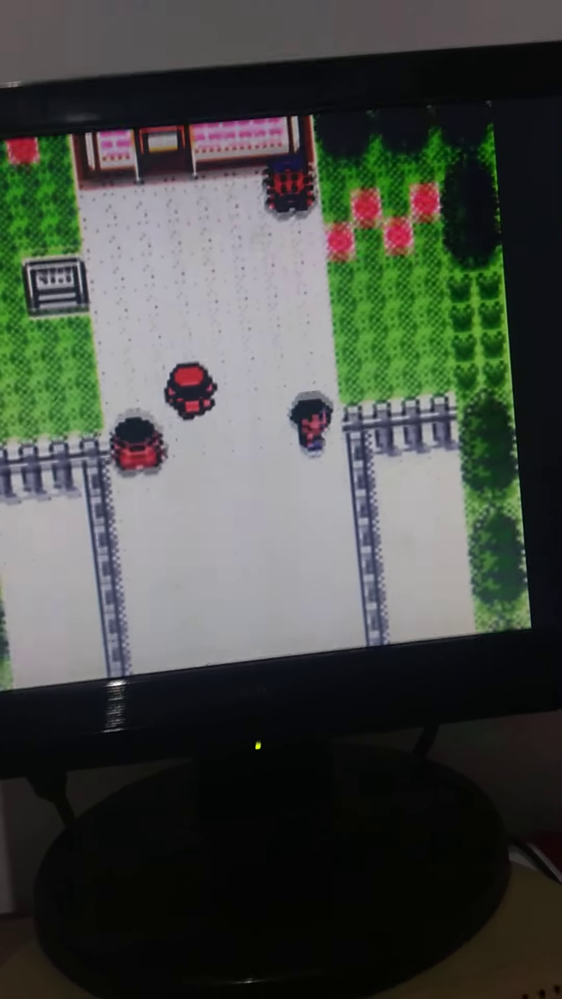
pyautogui.press('Right')
pyautogui.press('Right')
pyautogui.press('Right')
pyautogui.press('Right')
pyautogui.press('Right')
pyautogui.press('Right')
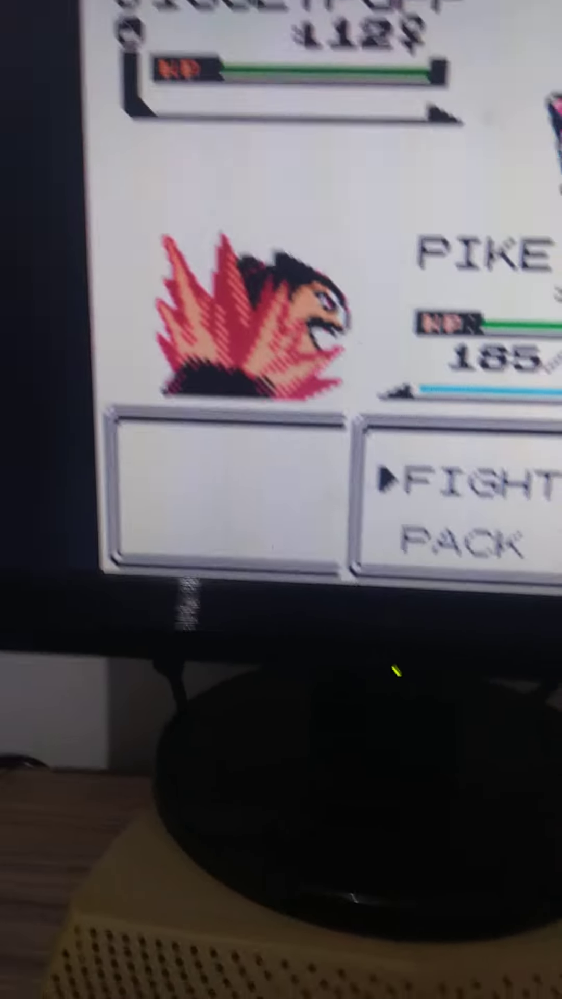
pyautogui.press('Right')
pyautogui.press('Down')
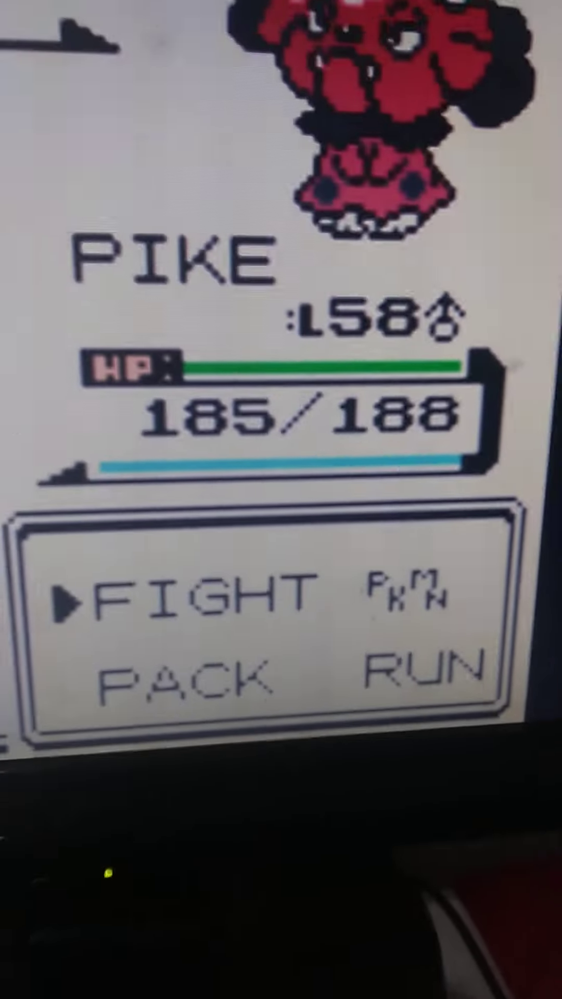
pyautogui.press('x')
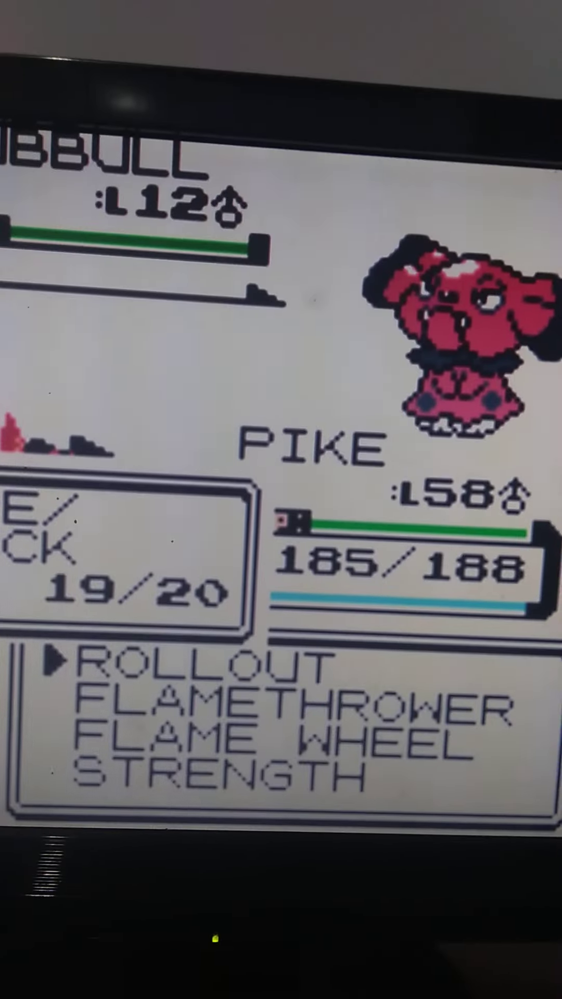
pyautogui.press('x')
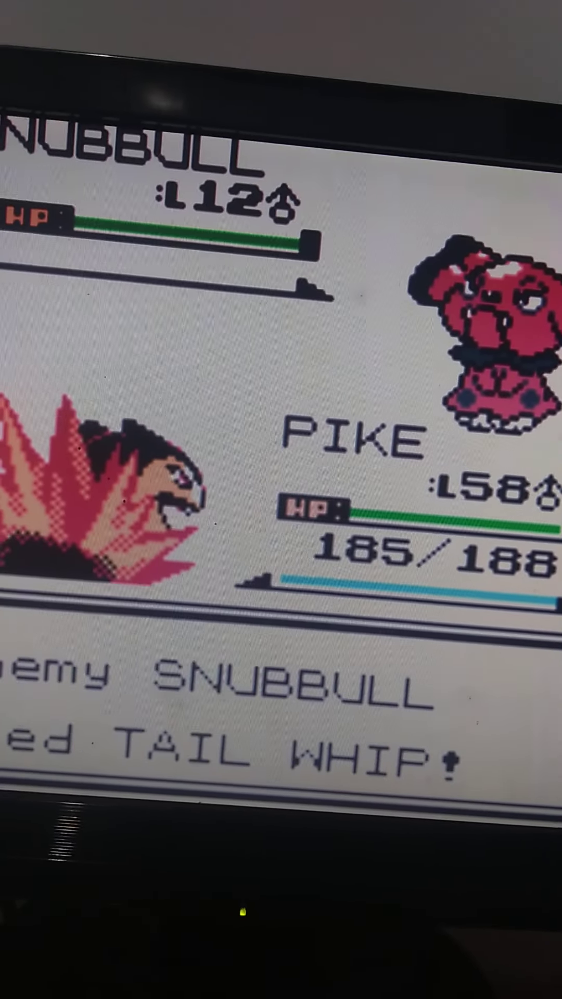
pyautogui.press('x')
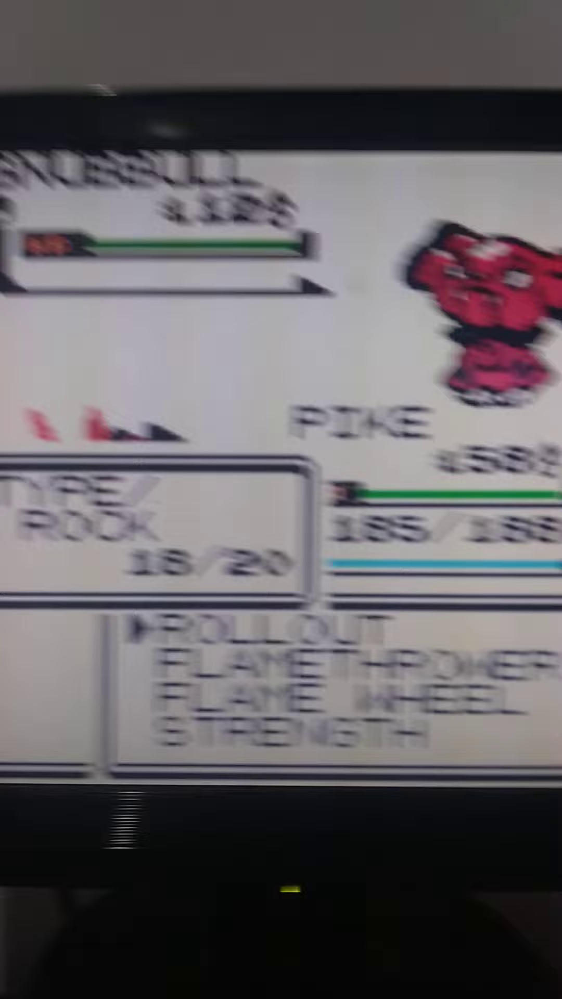
pyautogui.press('Down')
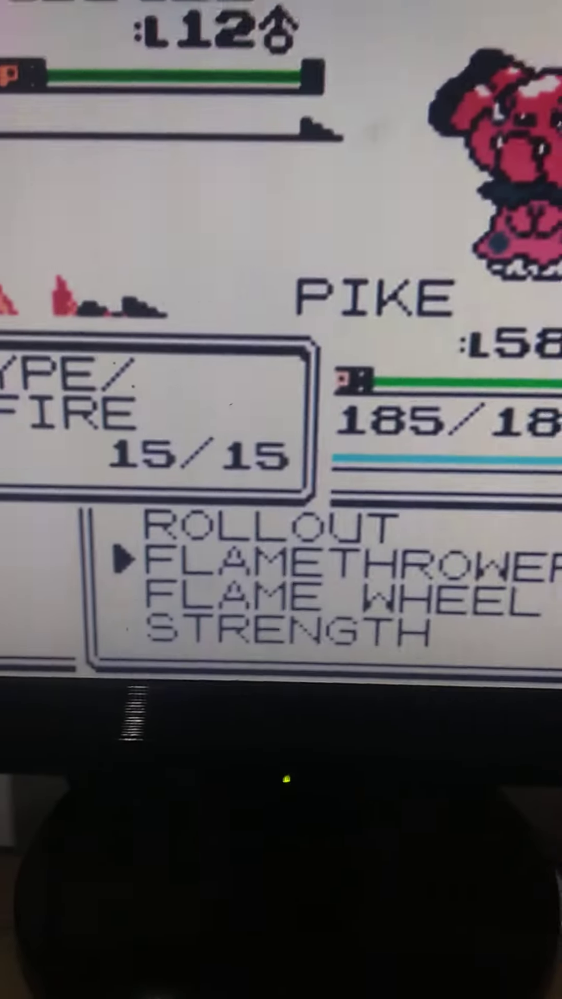
pyautogui.press('Down')
pyautogui.press('Down')
pyautogui.press('x')
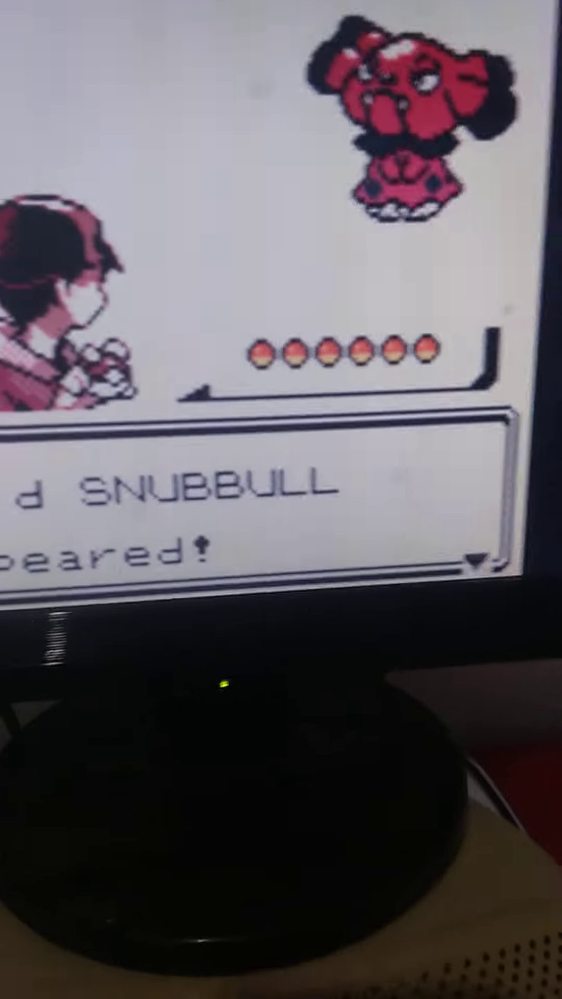
pyautogui.press('z')
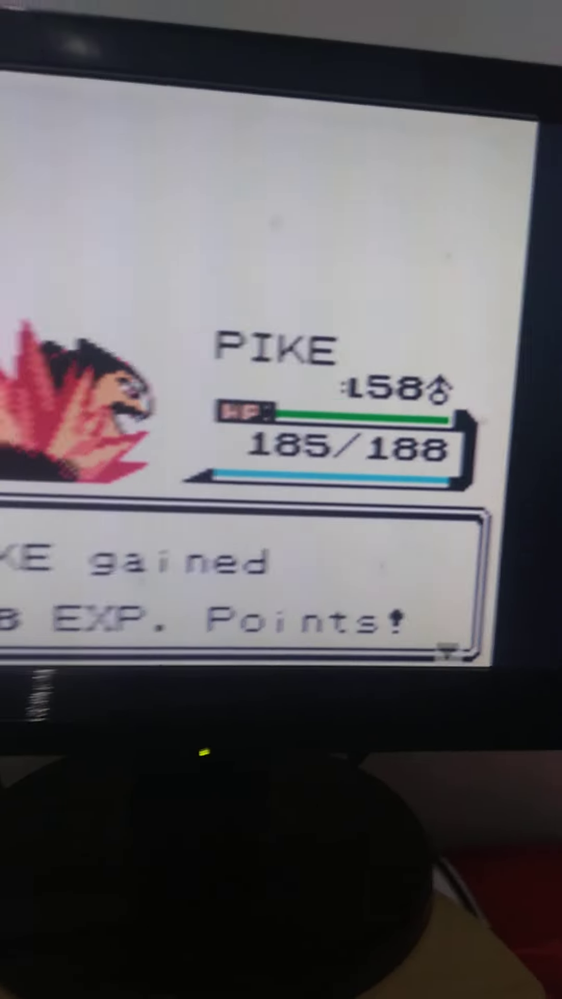
pyautogui.press('z')
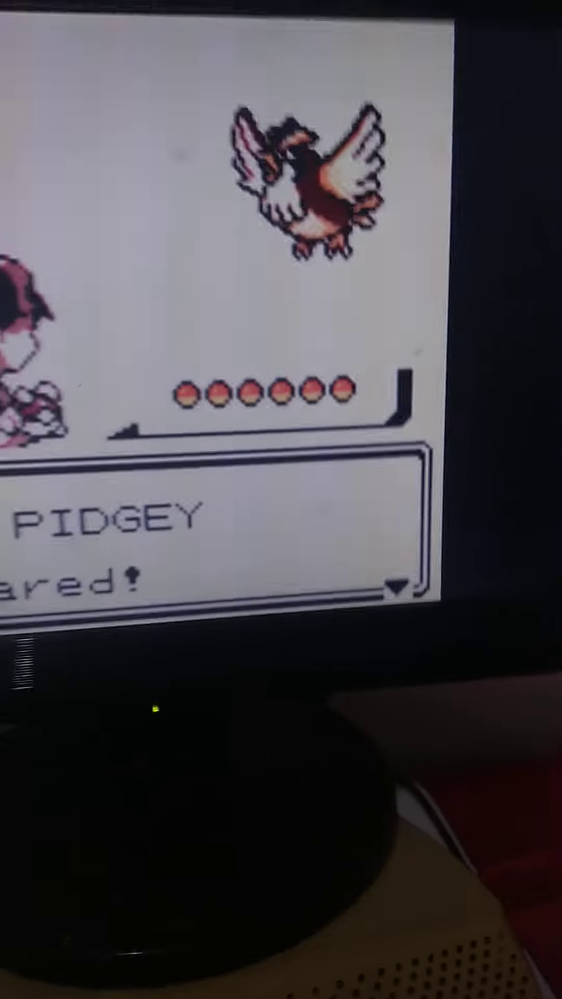
pyautogui.press('z')
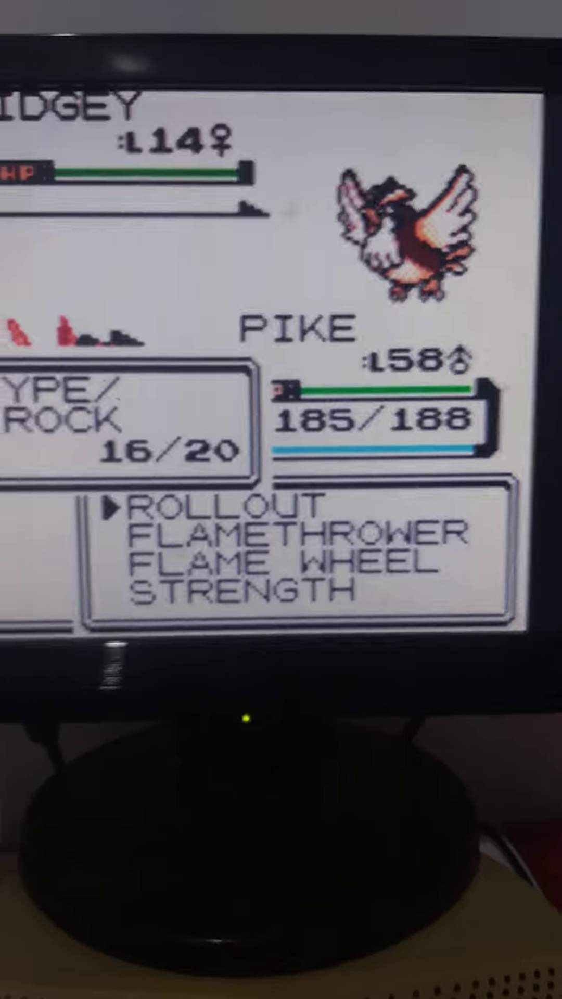
pyautogui.press('z')
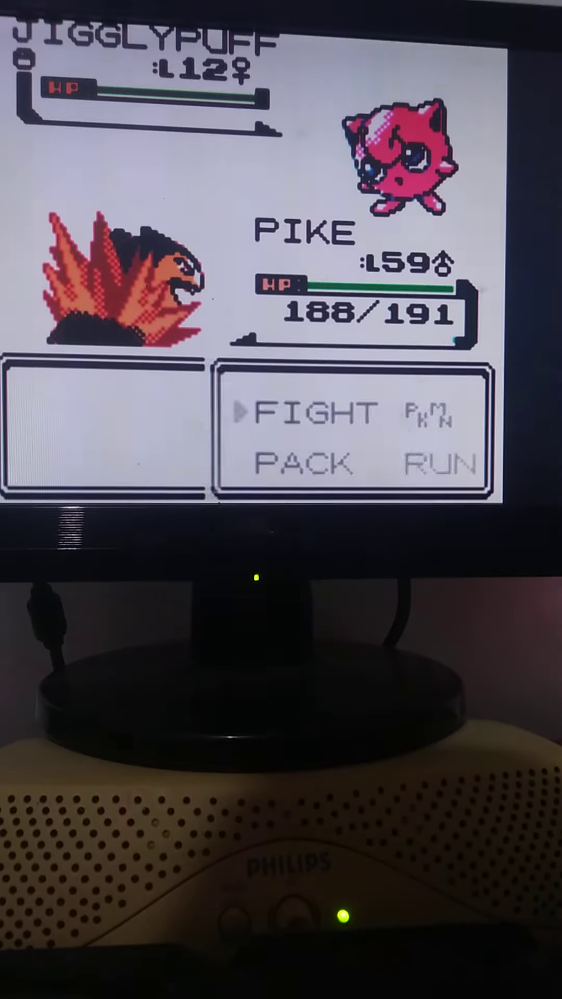
pyautogui.press('Right')
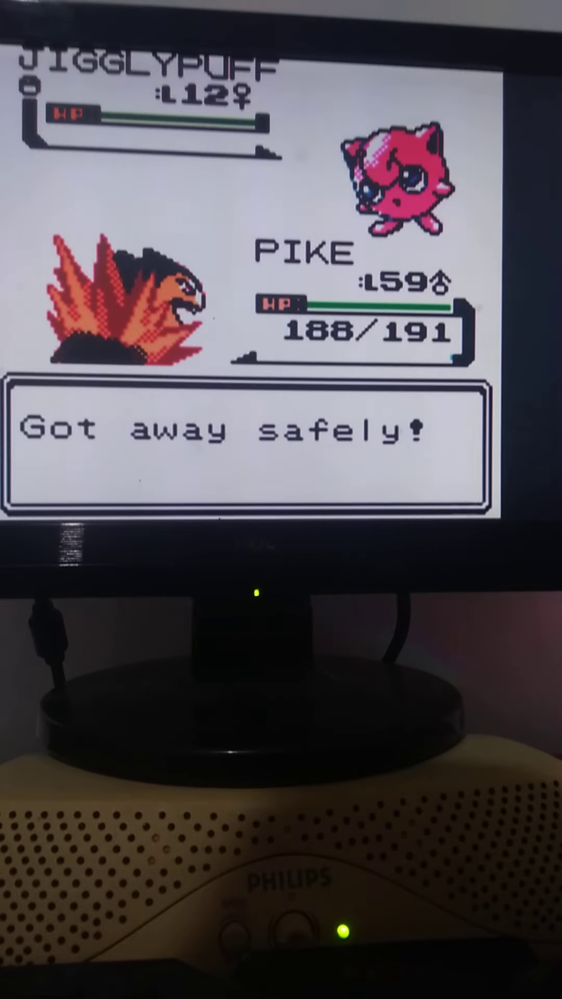
pyautogui.press('Down')
pyautogui.press('Down')
pyautogui.press('Down')
pyautogui.press('Right')
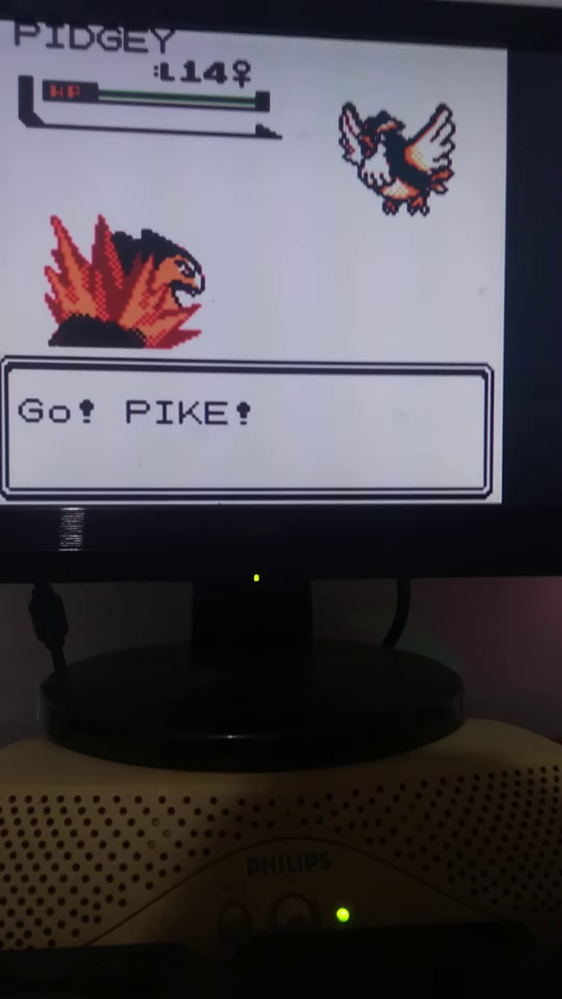
pyautogui.press('Right')
pyautogui.press('Down')
pyautogui.press('z')
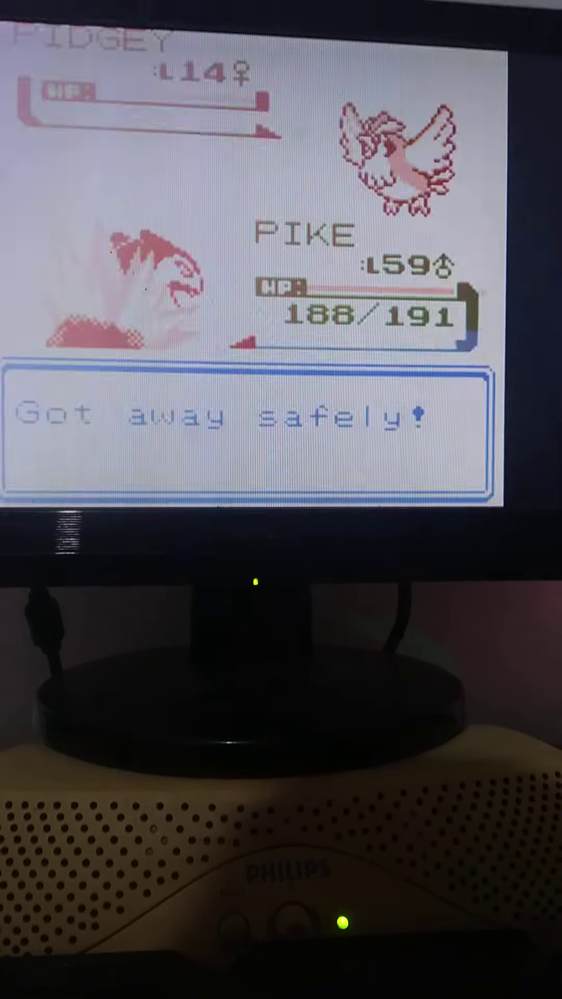
pyautogui.press('Right')
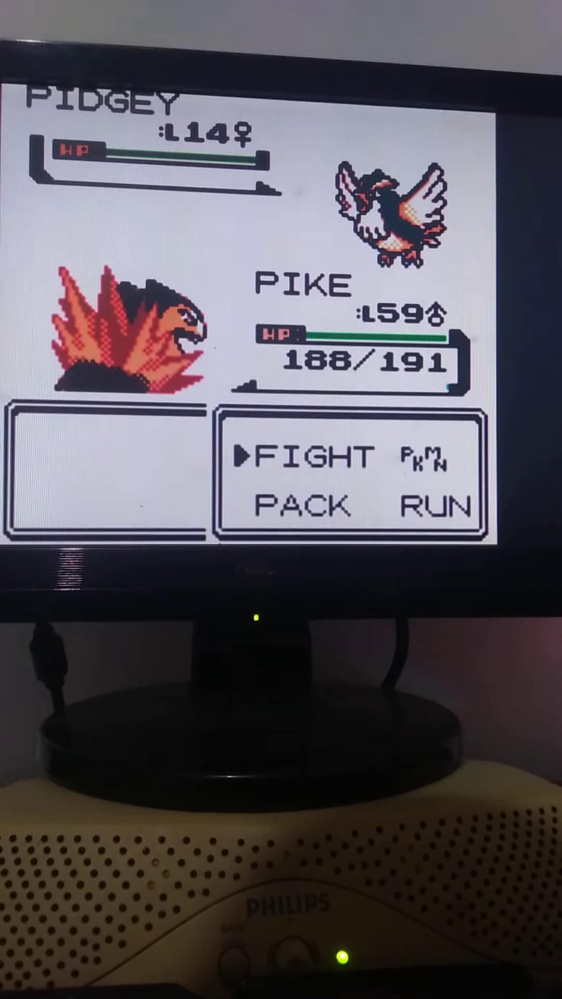
pyautogui.press('Right')
pyautogui.press('Down')
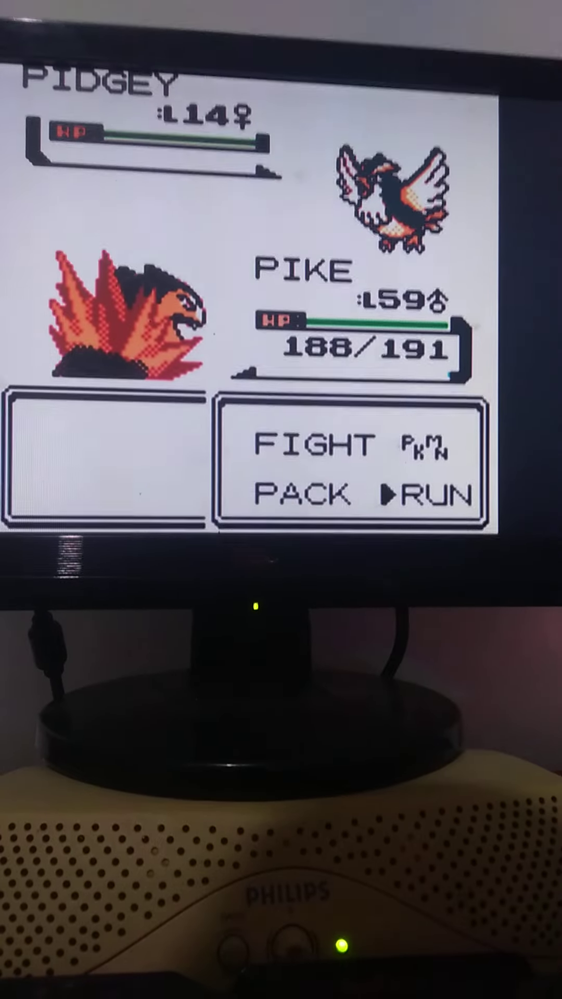
pyautogui.press('Return')
pyautogui.press('Right')
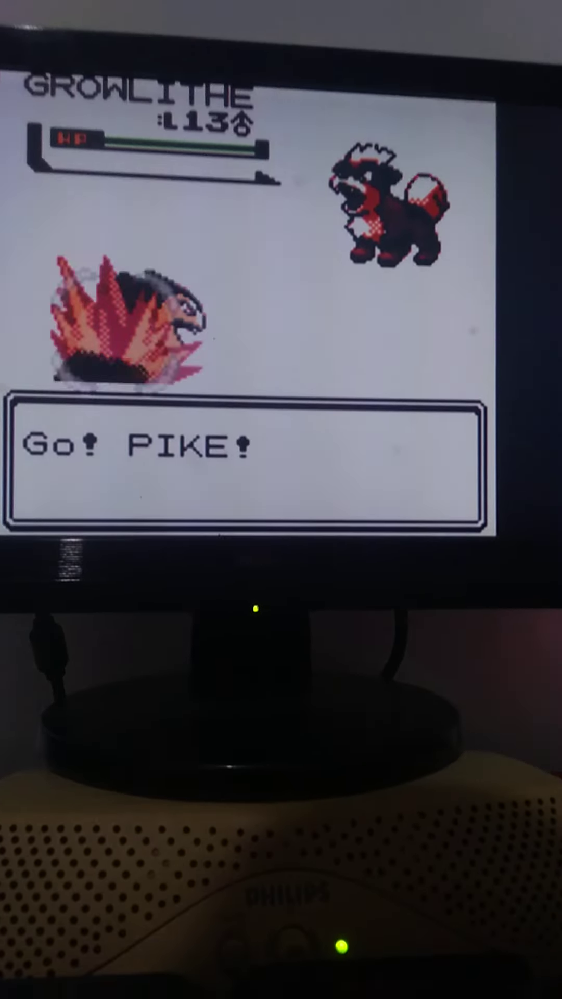
pyautogui.press('Down')
pyautogui.press('Return')
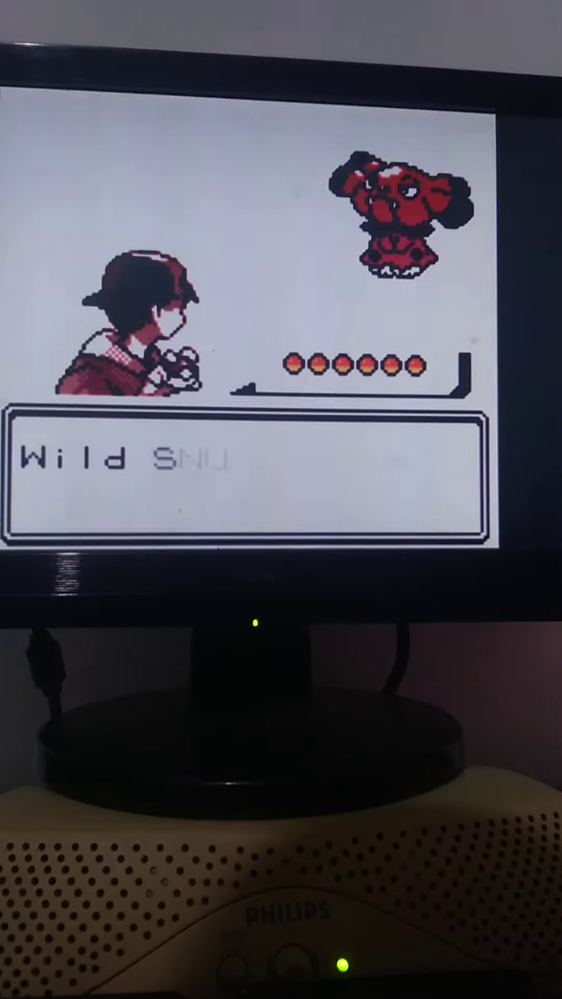
pyautogui.press('Right')
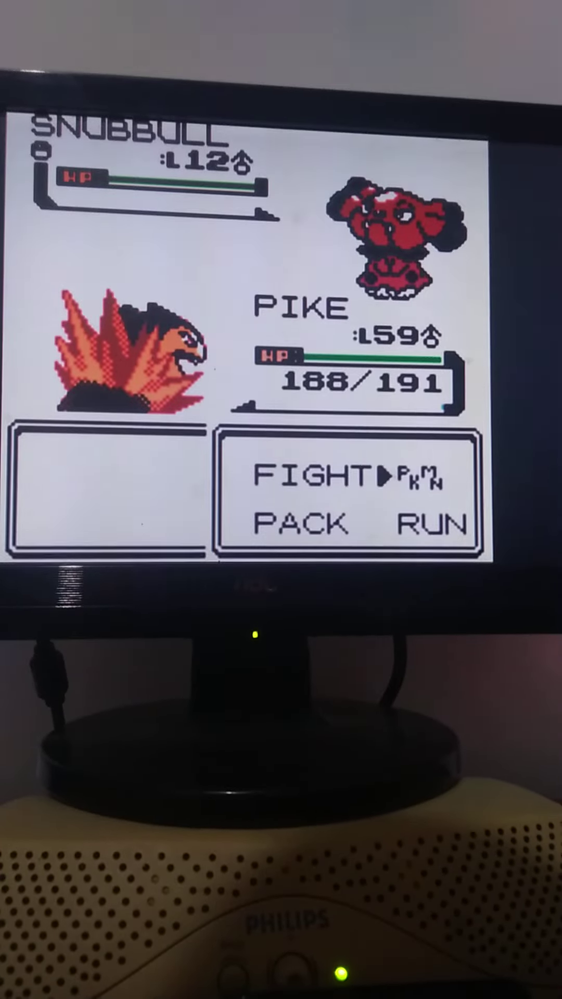
pyautogui.press('Return')
pyautogui.press('Escape')
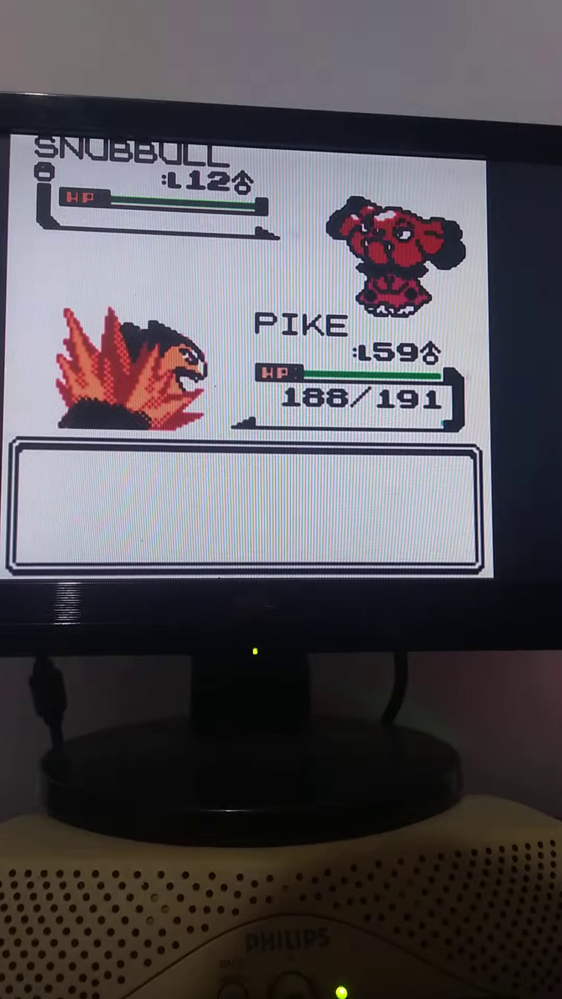
pyautogui.press('Return')
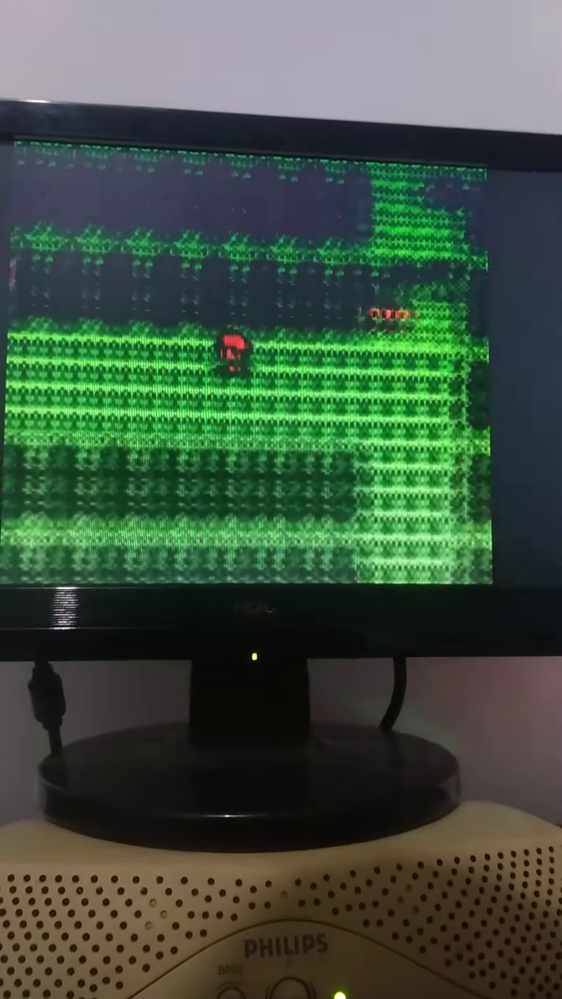
pyautogui.press('Left')
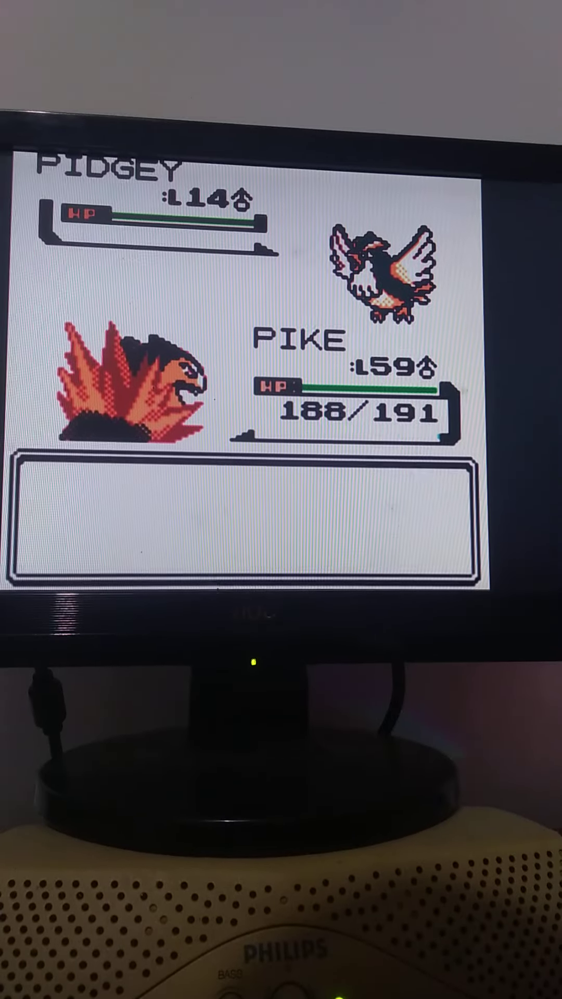
pyautogui.press('z')
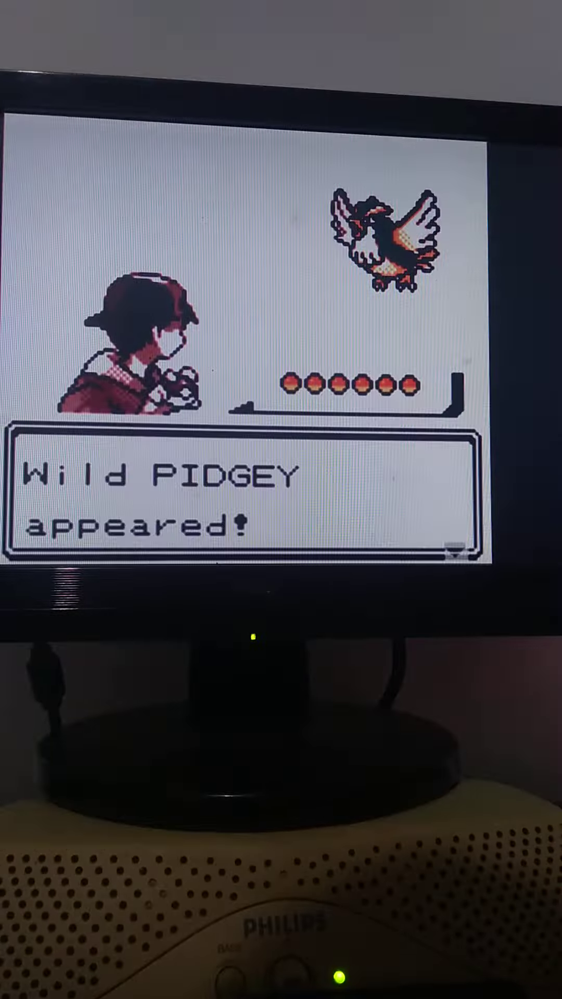
pyautogui.press('z')
pyautogui.press('z')
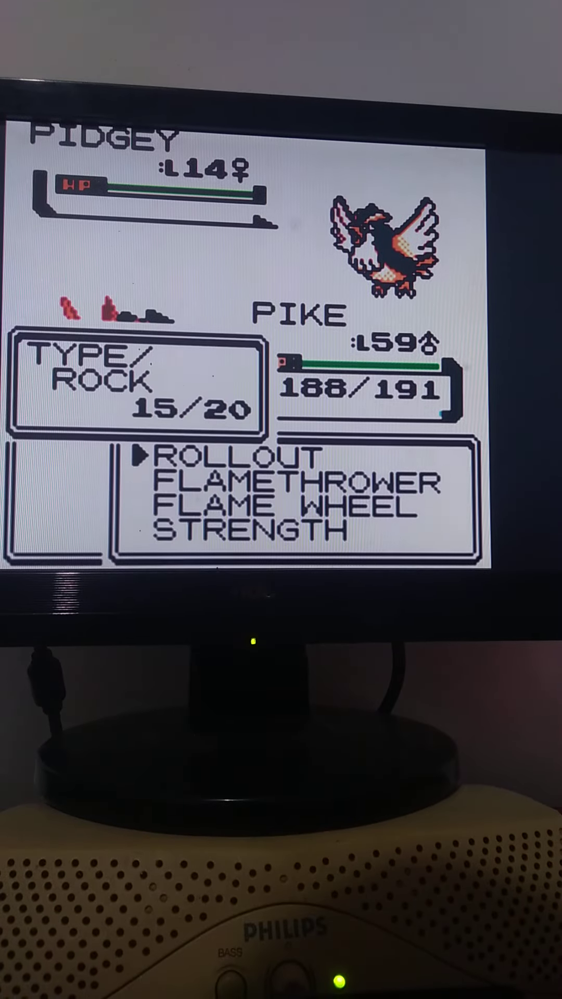
pyautogui.press('z')
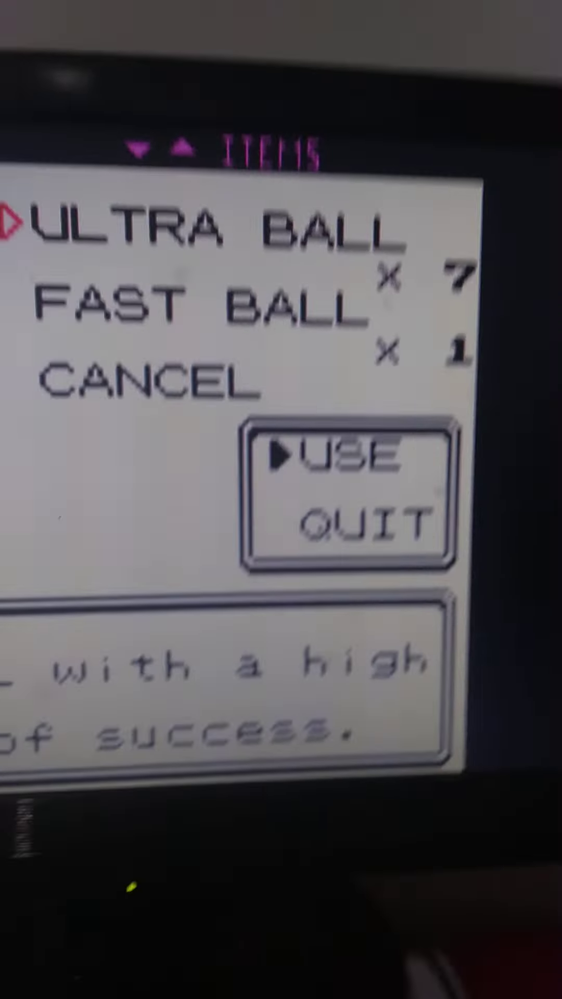
pyautogui.press('Return')
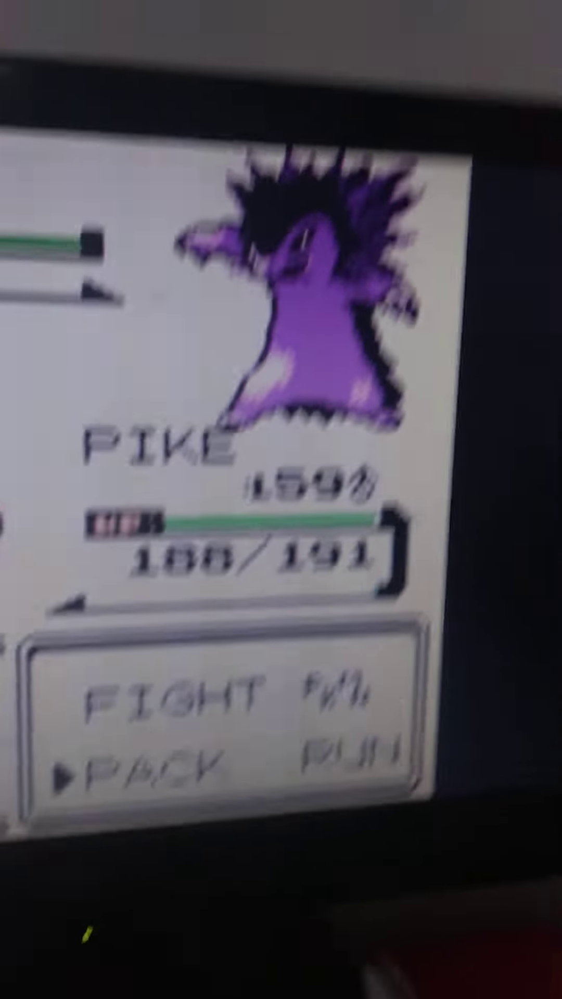
pyautogui.press('z')
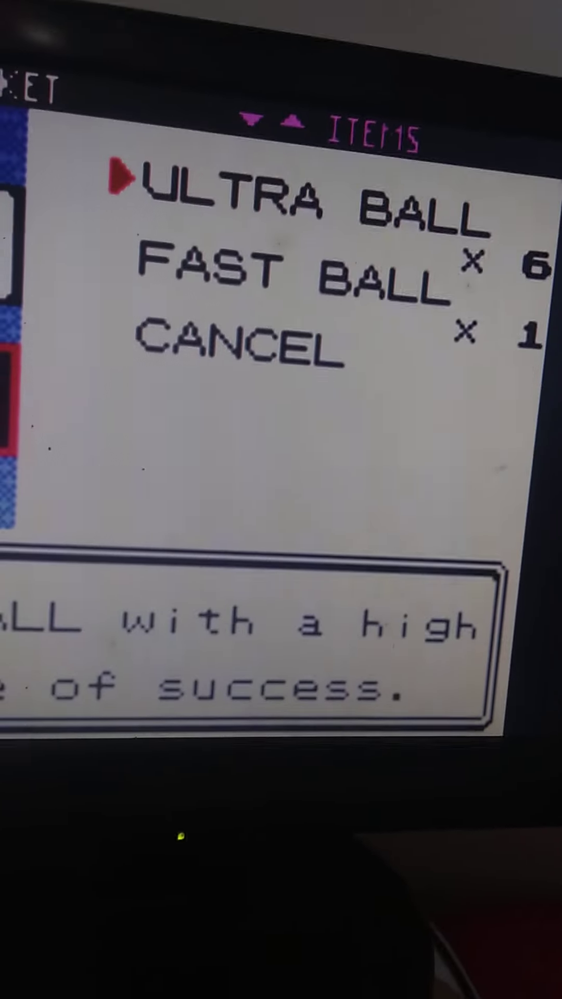
pyautogui.press('z')
pyautogui.press('z')
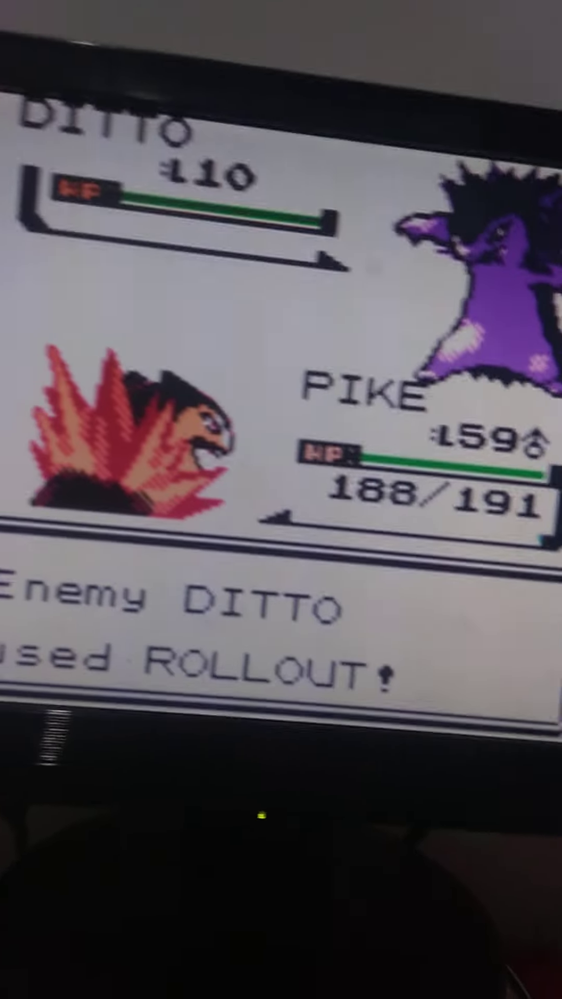
pyautogui.press('z')
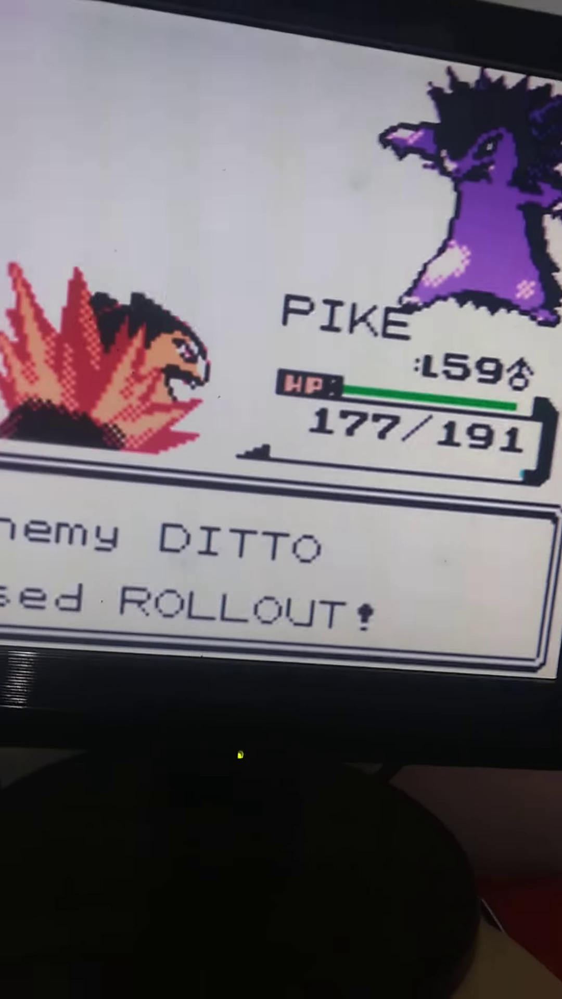
pyautogui.press('z')
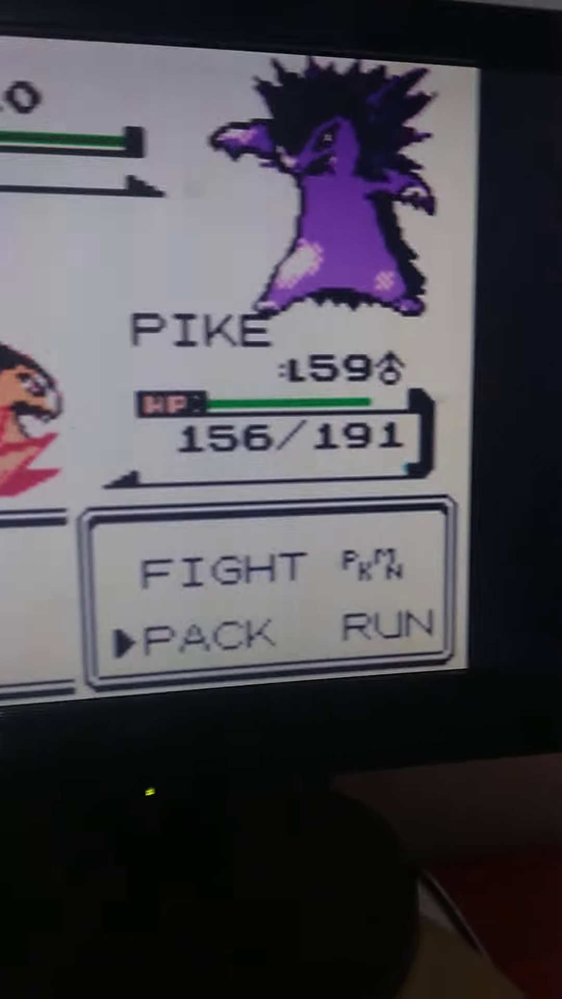
pyautogui.press('z')
pyautogui.press('z')
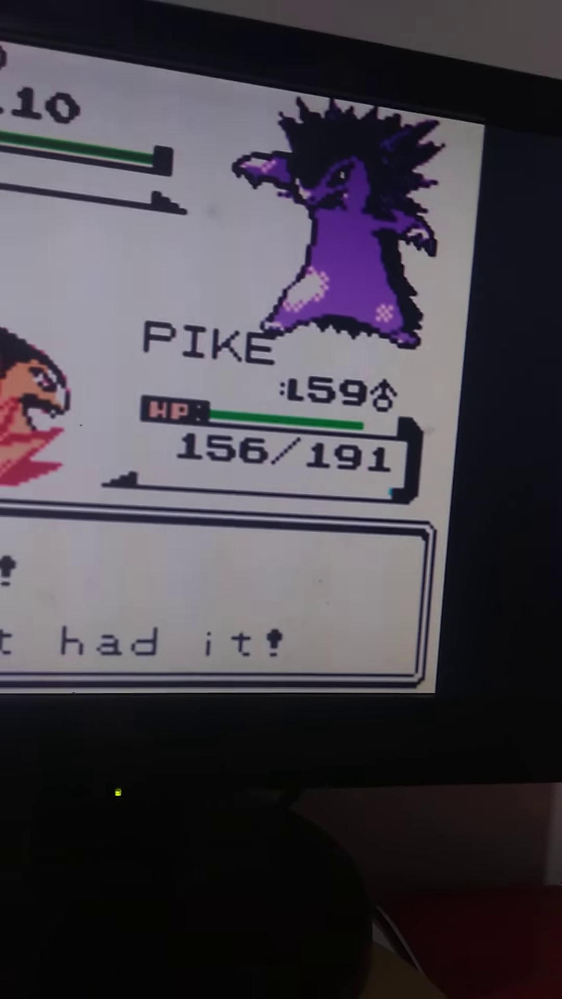
pyautogui.press('z')
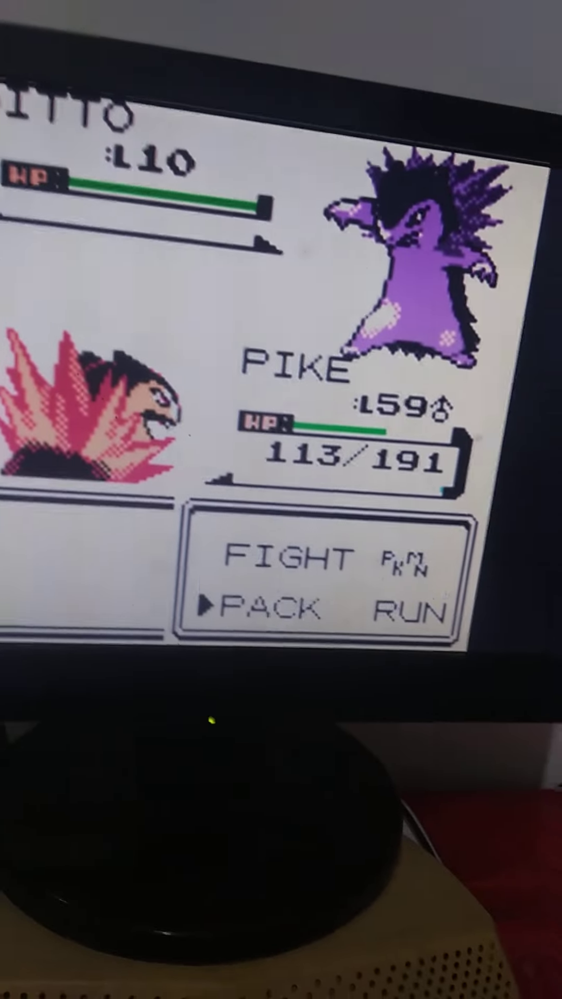
pyautogui.press('Right')
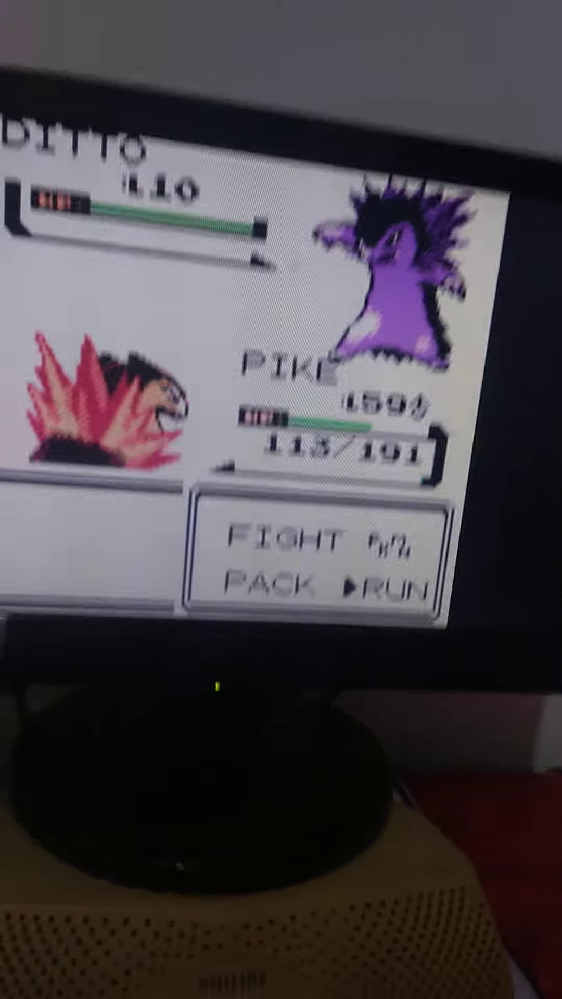
pyautogui.press('Return')
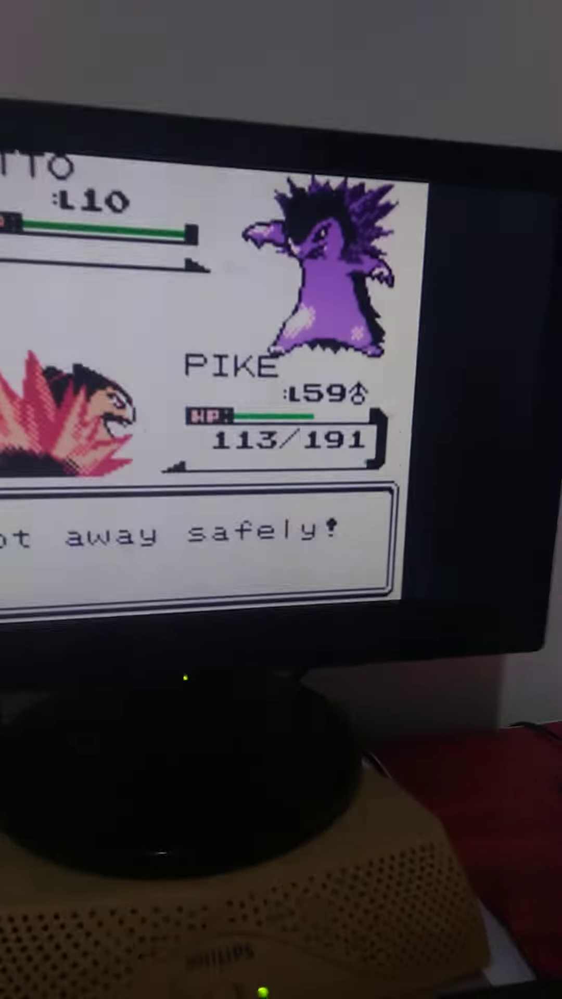